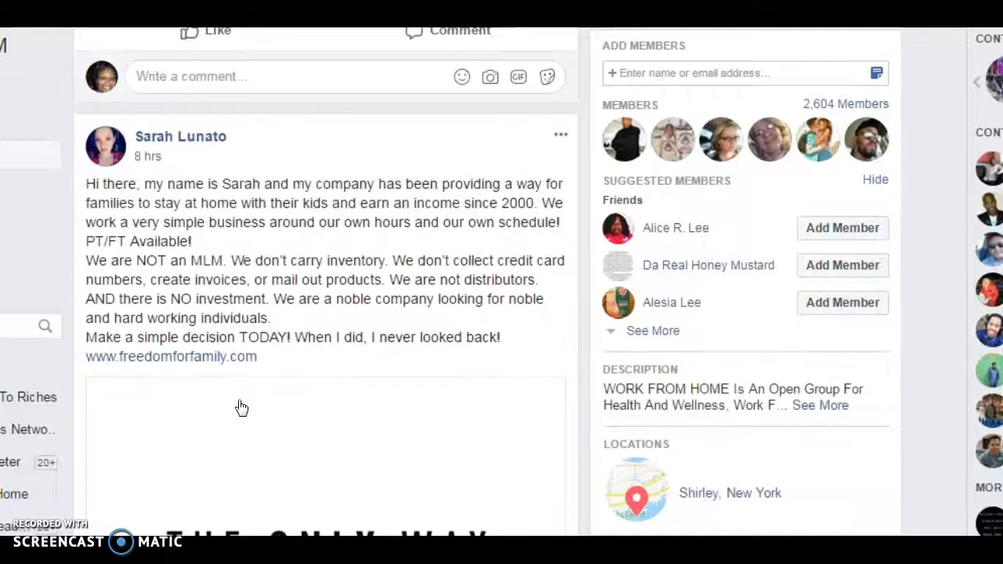
Step: Examine the recent income-opportunity posts in the work-from-home group feed, including the travel agent post and the binary option trade post
scroll(242, 403, up, 2)
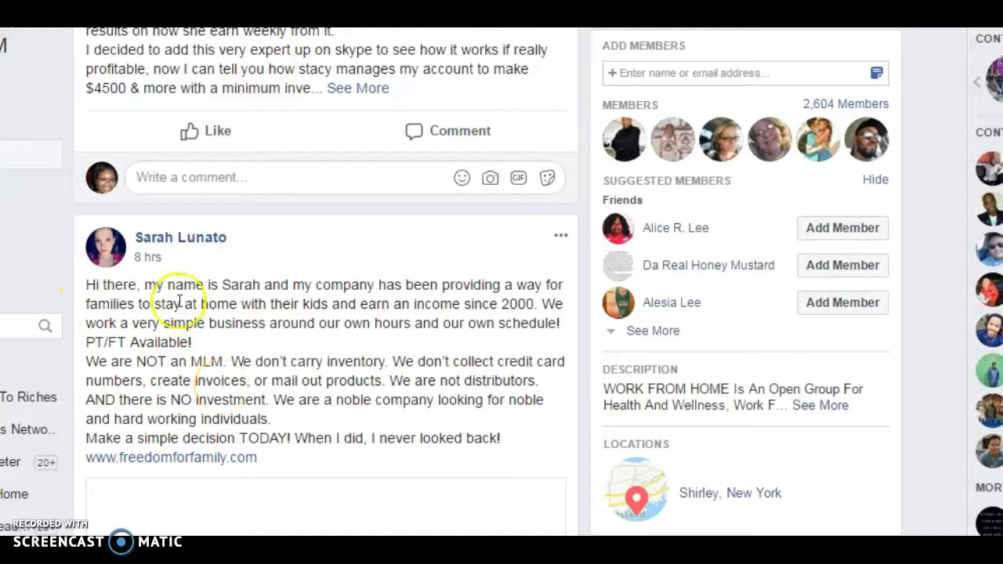
scroll(214, 376, up, 3)
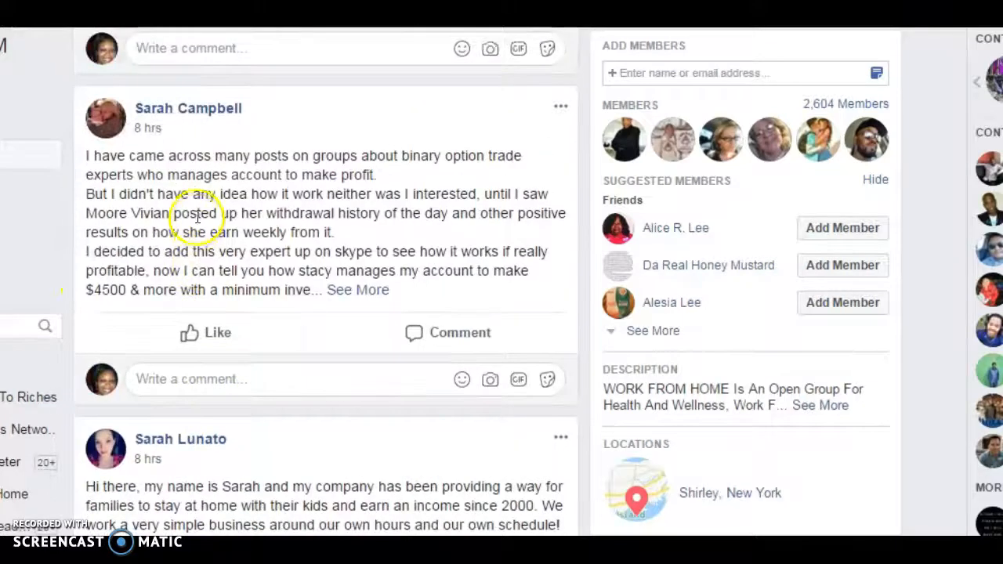
scroll(197, 224, up, 2)
scroll(197, 231, up, 5)
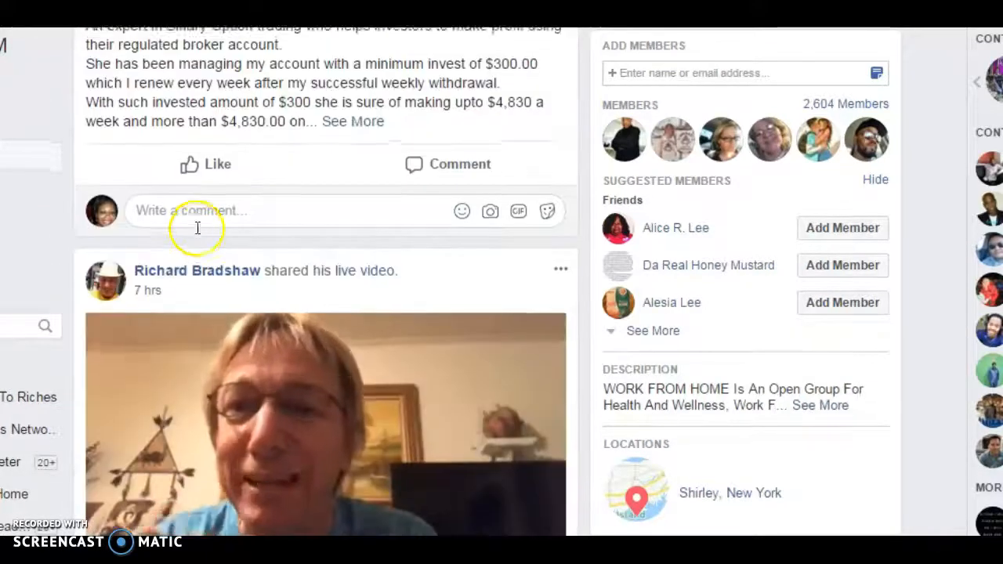
scroll(197, 229, up, 7)
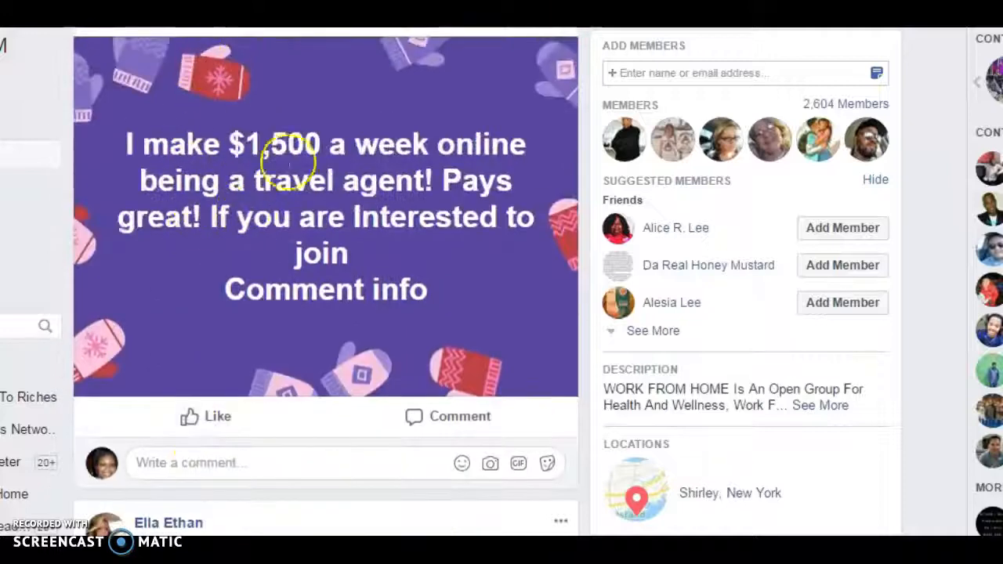
scroll(285, 292, up, 10)
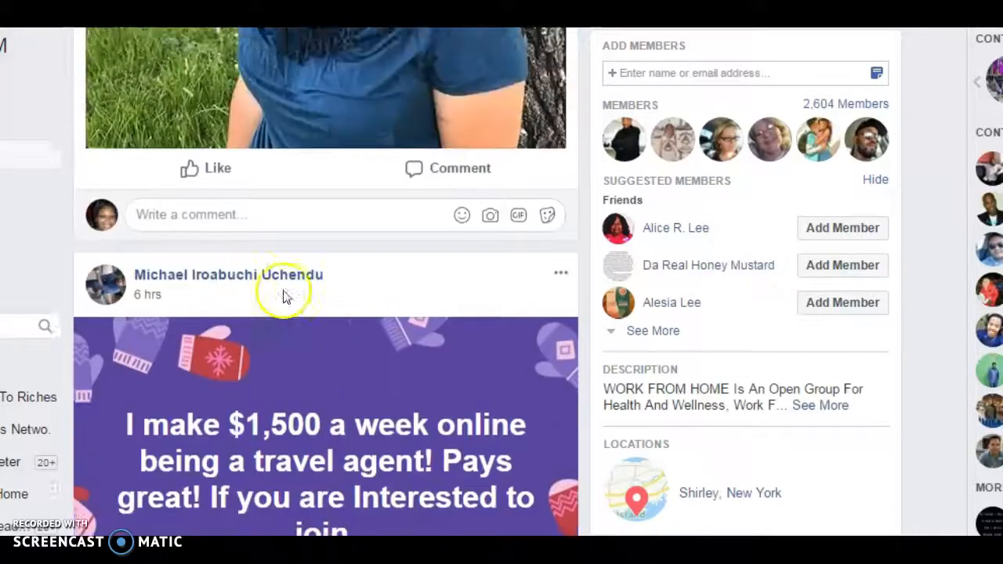
scroll(287, 294, down, 10)
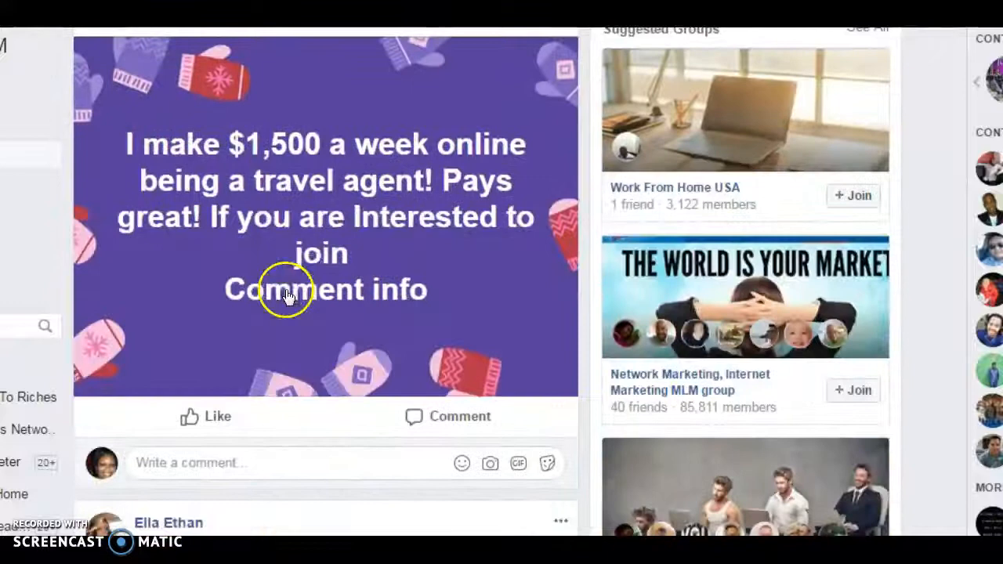
scroll(284, 288, down, 5)
scroll(290, 296, down, 15)
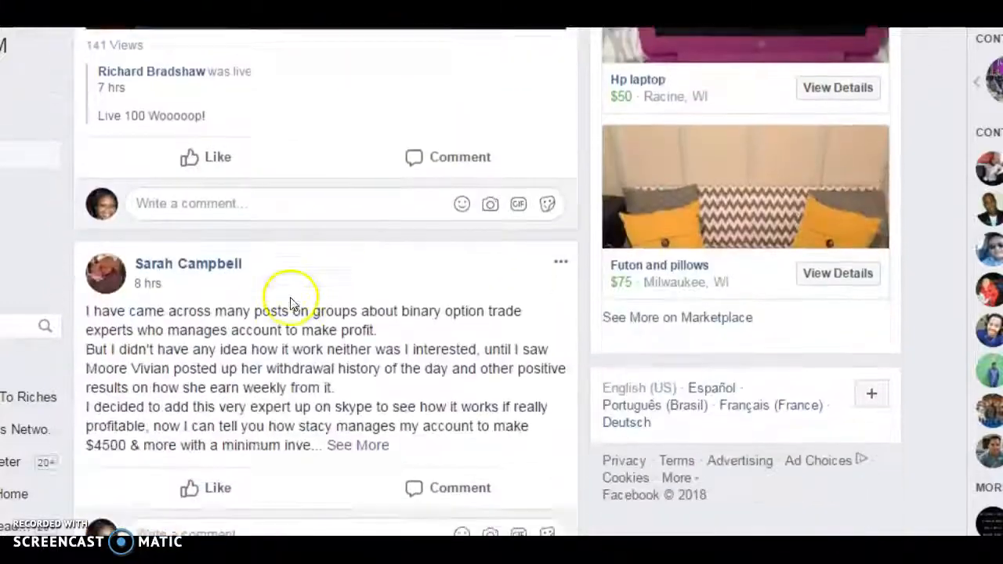
scroll(292, 304, down, 9)
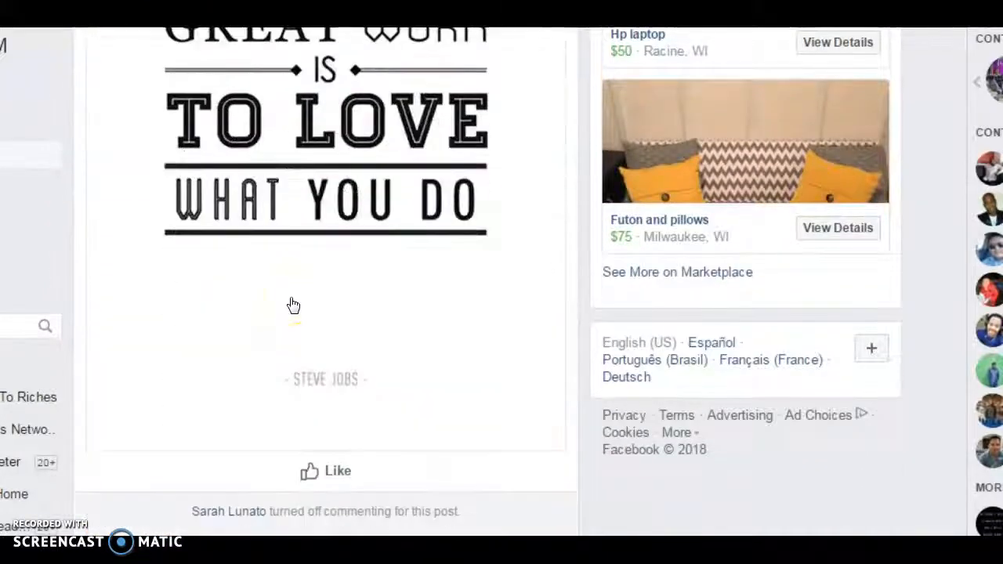
scroll(292, 304, up, 8)
scroll(292, 304, up, 6)
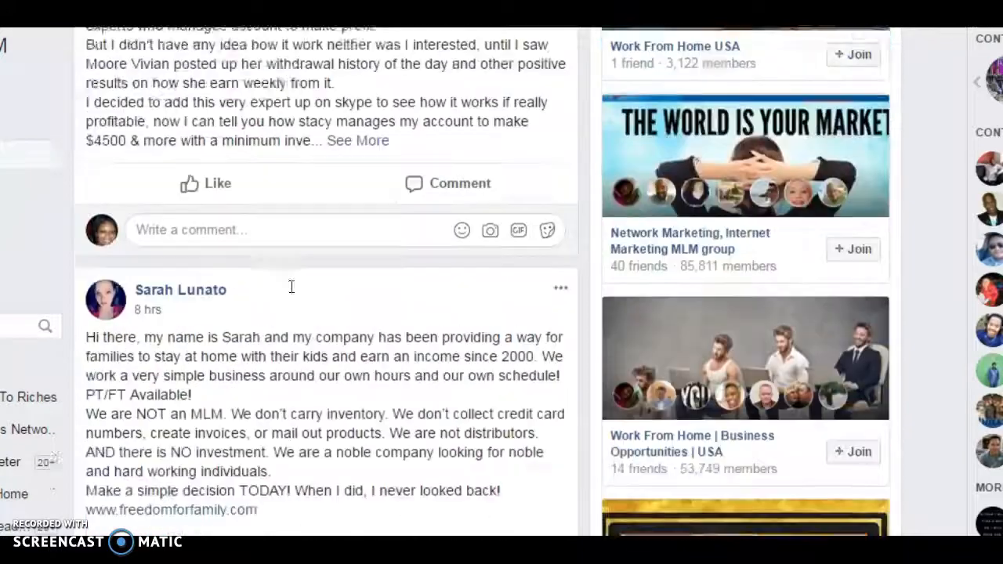
Step: Examine the older promotional posts in the group feed, down to the post seeking data entry operators
scroll(290, 294, down, 3)
scroll(289, 302, down, 13)
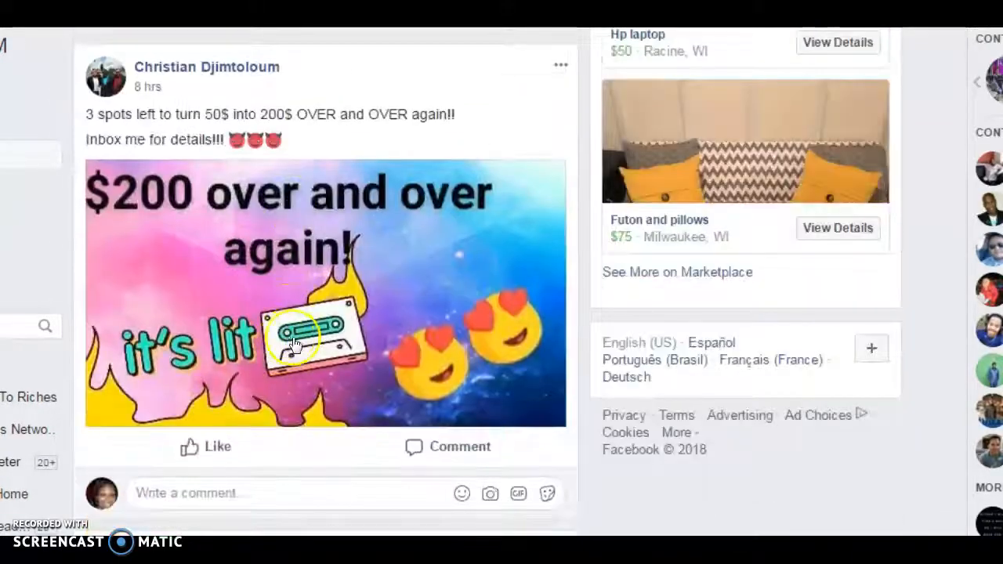
scroll(317, 345, down, 10)
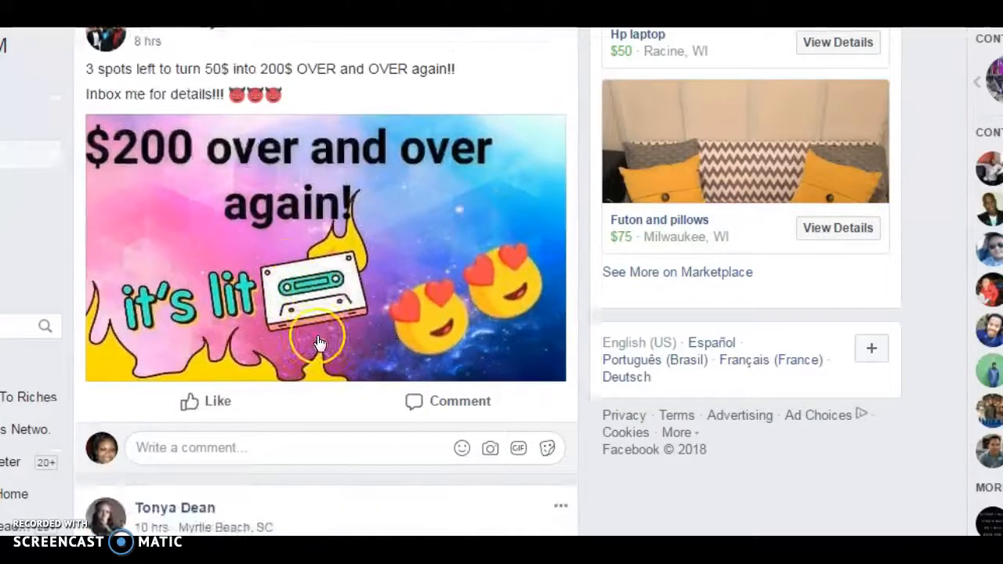
scroll(317, 343, down, 10)
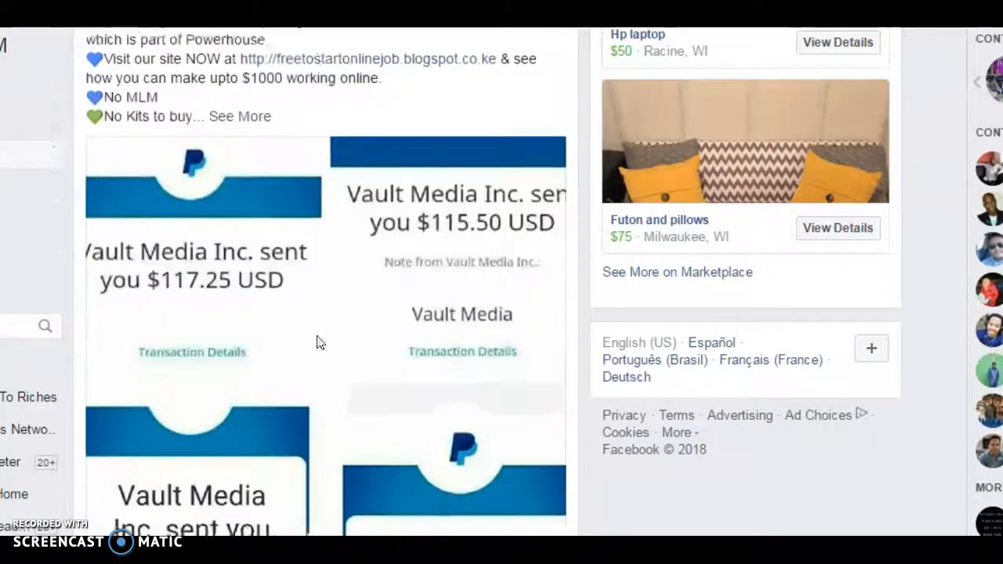
scroll(317, 342, down, 10)
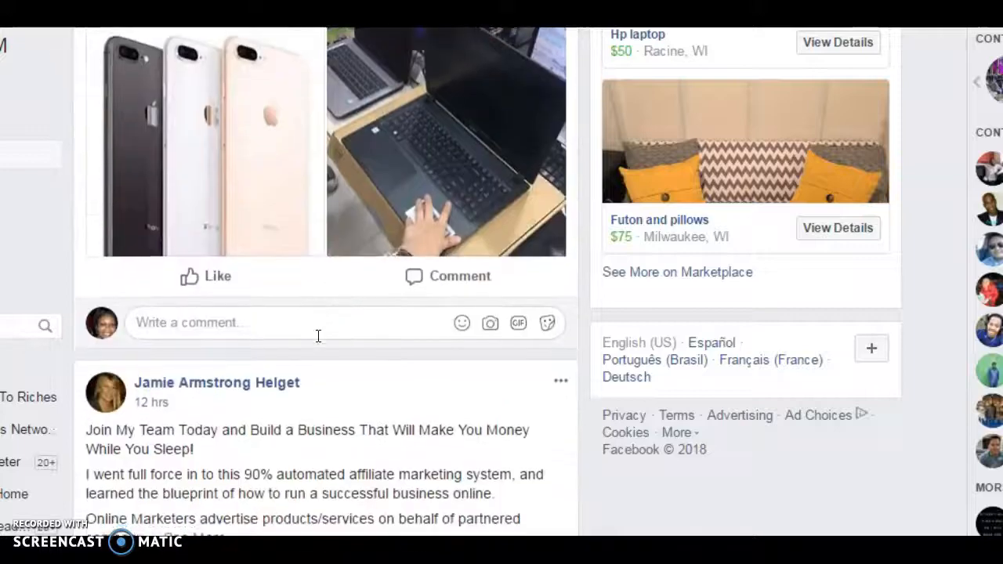
scroll(318, 342, down, 4)
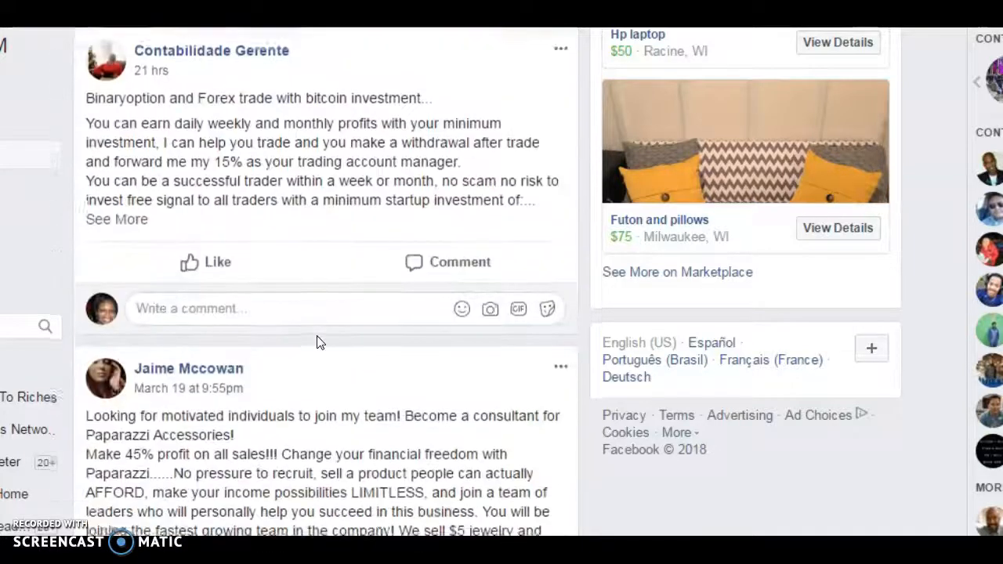
scroll(317, 338, down, 3)
scroll(317, 337, down, 10)
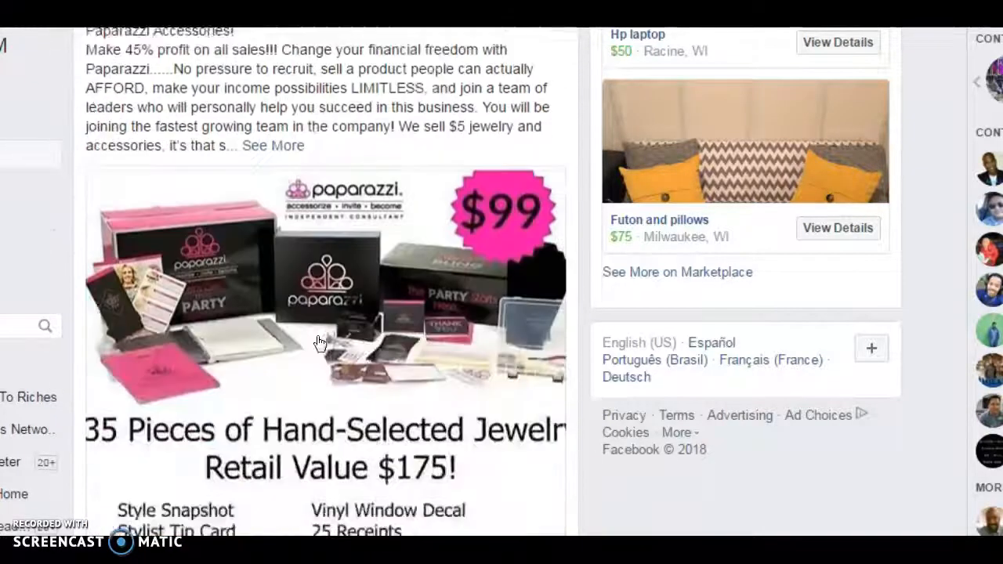
scroll(317, 337, down, 2)
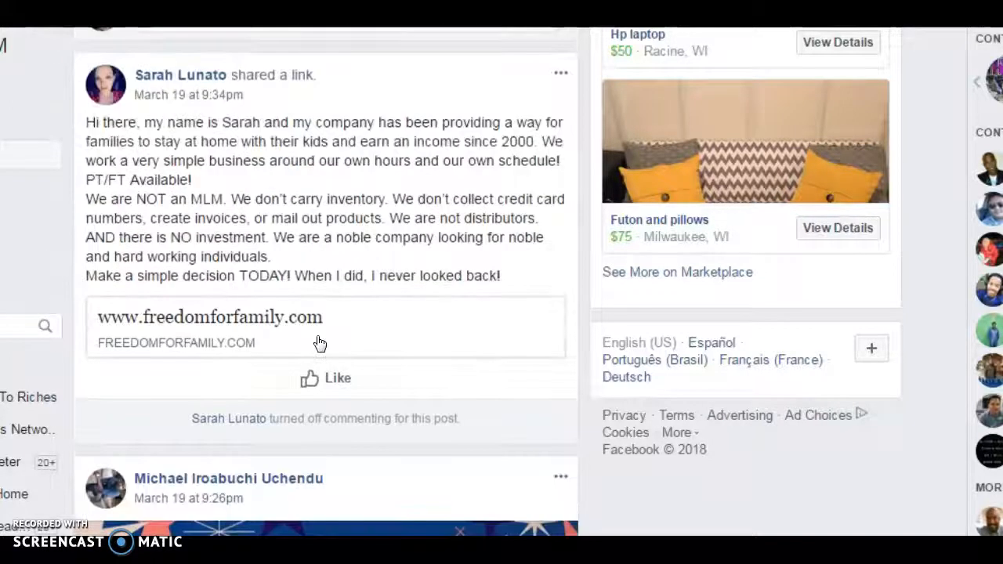
click(318, 270)
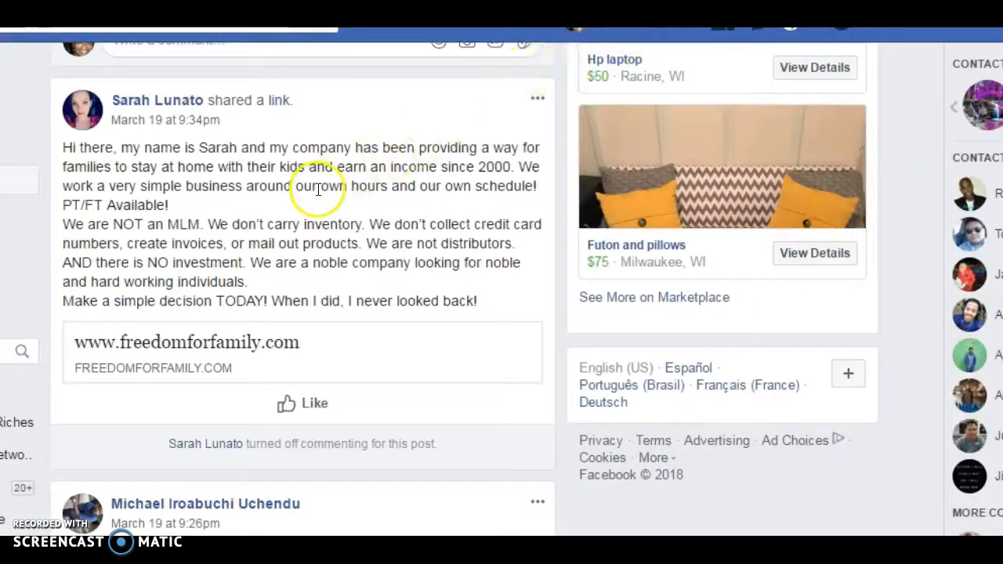
scroll(323, 188, down, 5)
scroll(321, 203, down, 3)
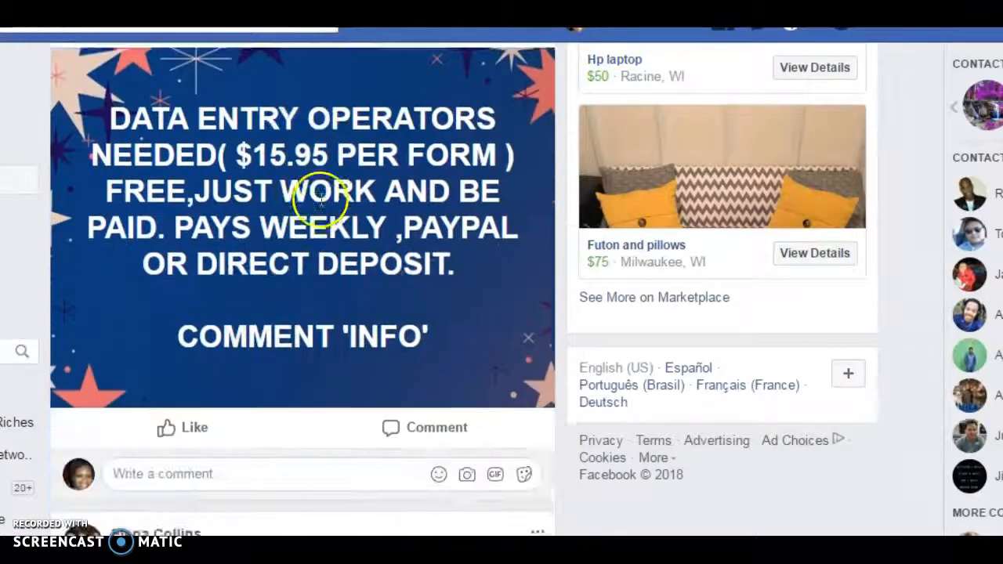
scroll(322, 206, down, 2)
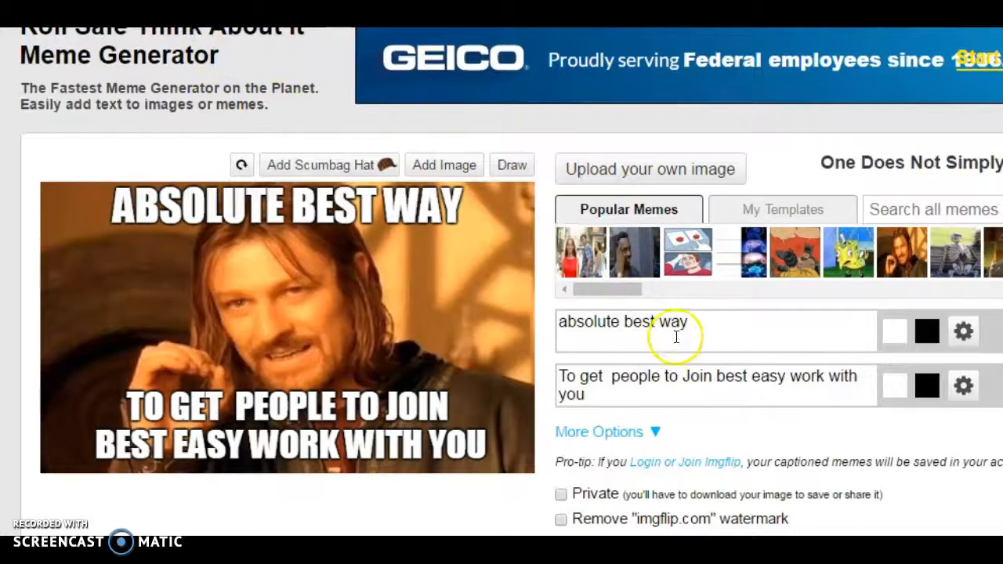
Step: In the Imgflip meme generator, replace the meme's top caption with "great way to make money online"
drag(694, 329, 548, 327)
key(BackSpace)
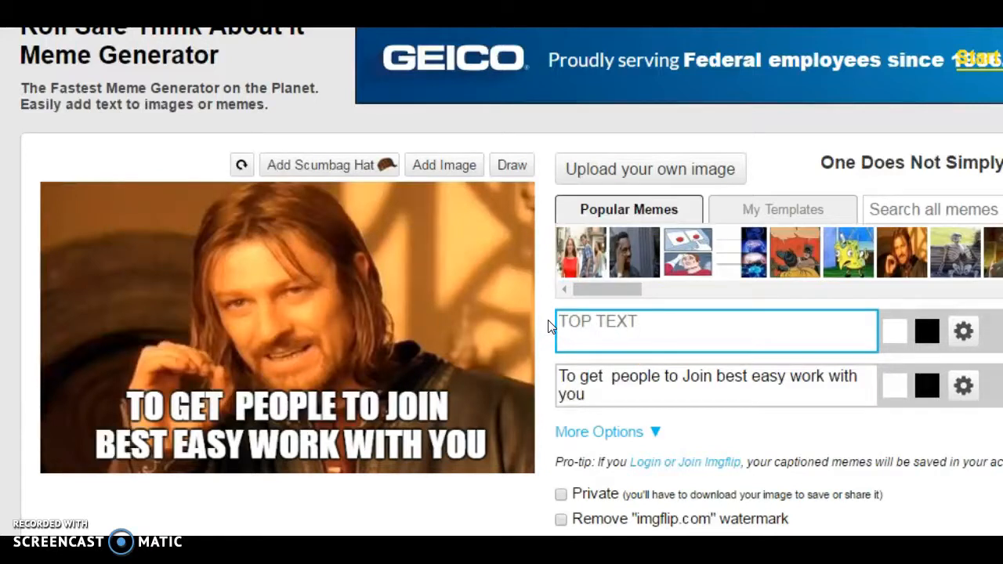
text(grea)
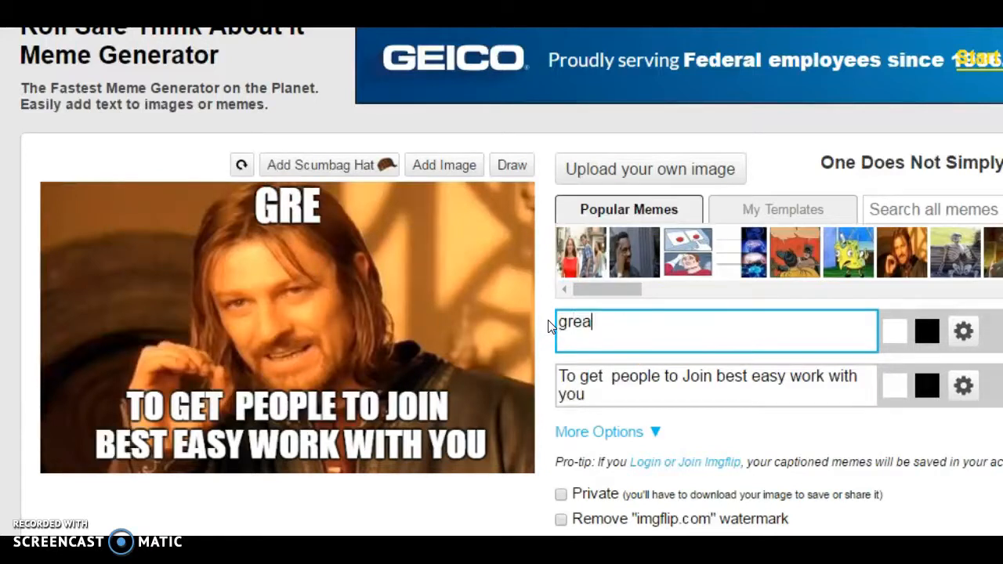
text(t wayu)
key(BackSpace)
text(to make)
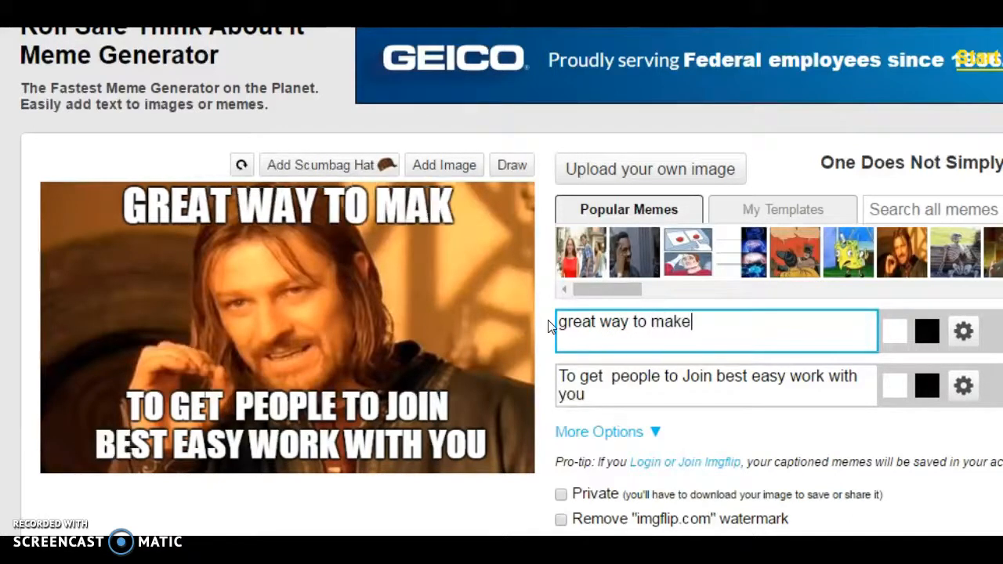
text( money onli)
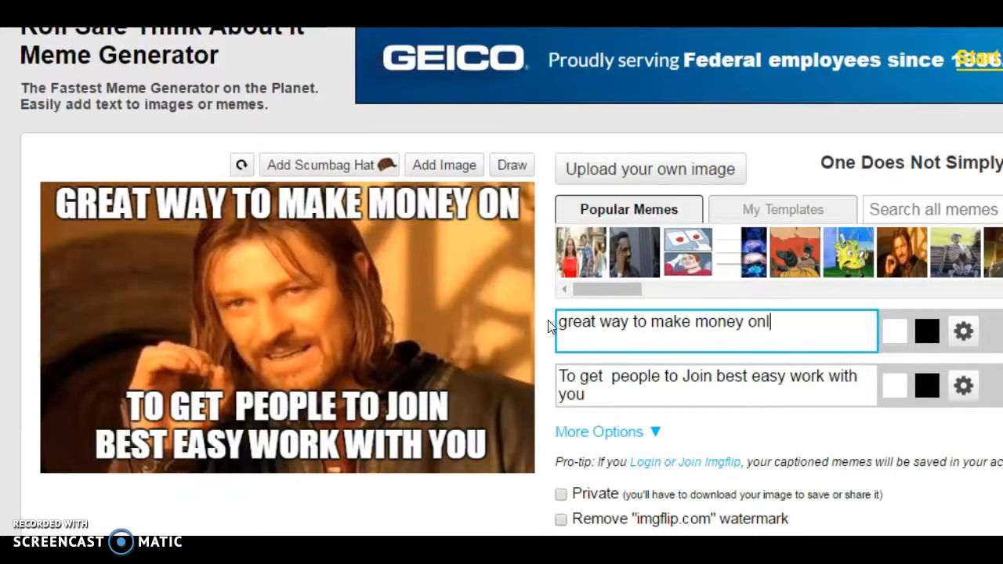
text(ne)
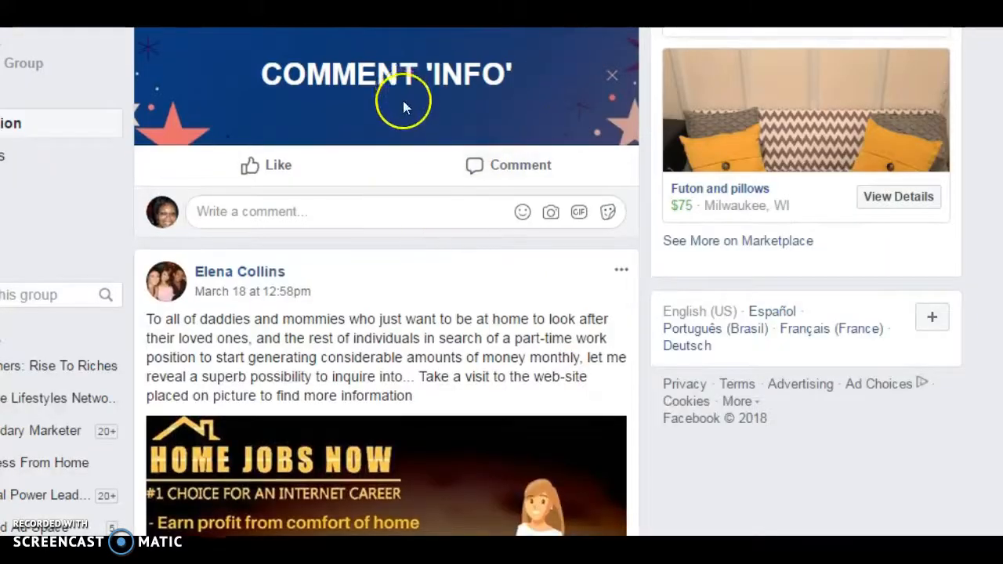
scroll(403, 102, down, 4)
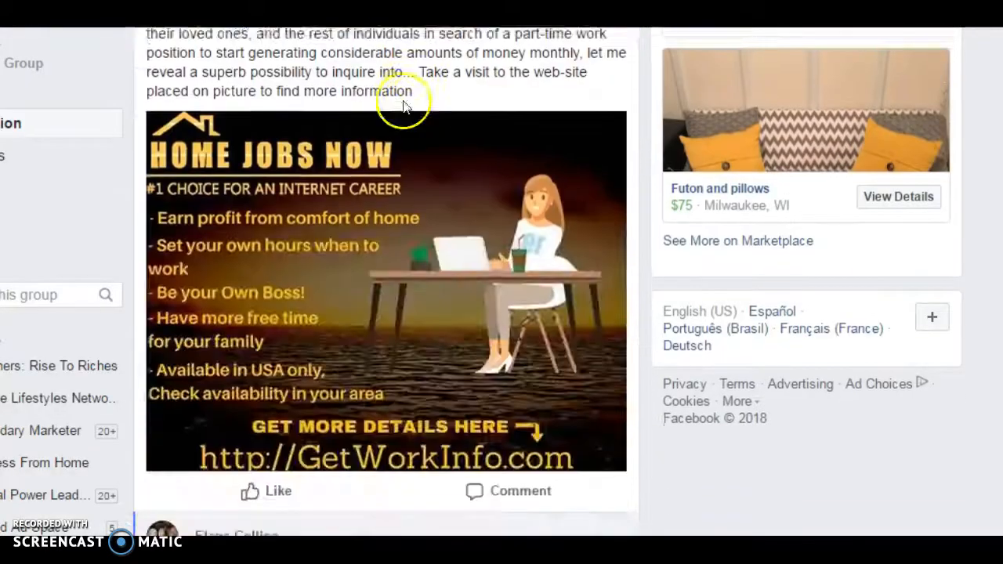
scroll(403, 106, up, 10)
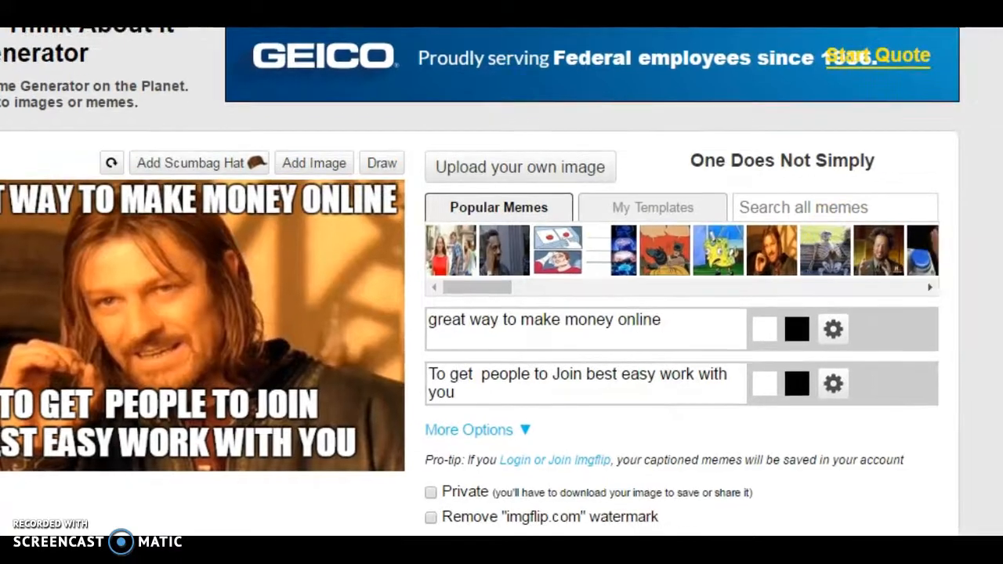
Step: Try the captions on the Ancient Aliens and Batman Slapping Robin templates, and settle on Mocking Spongebob for the meme
click(956, 288)
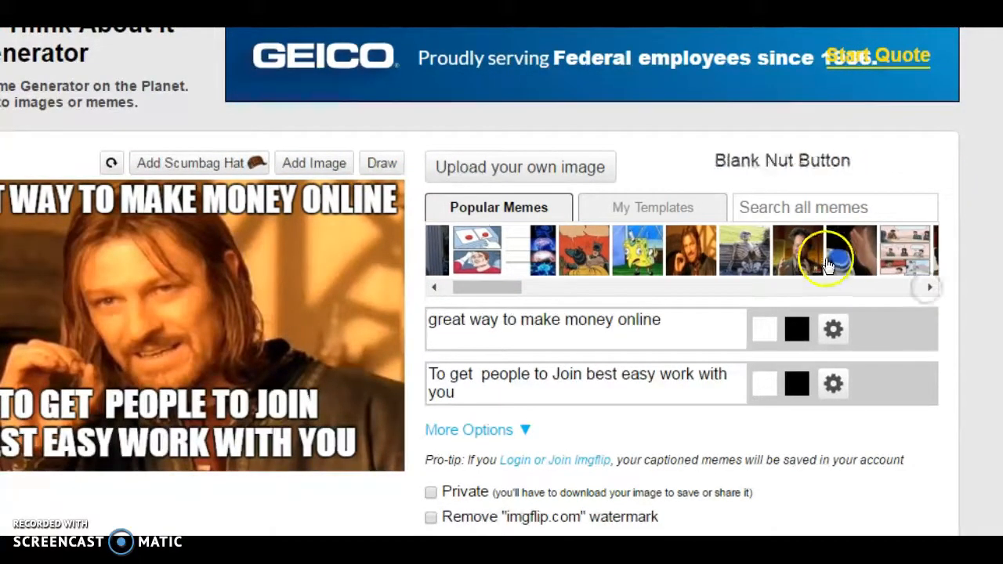
click(801, 251)
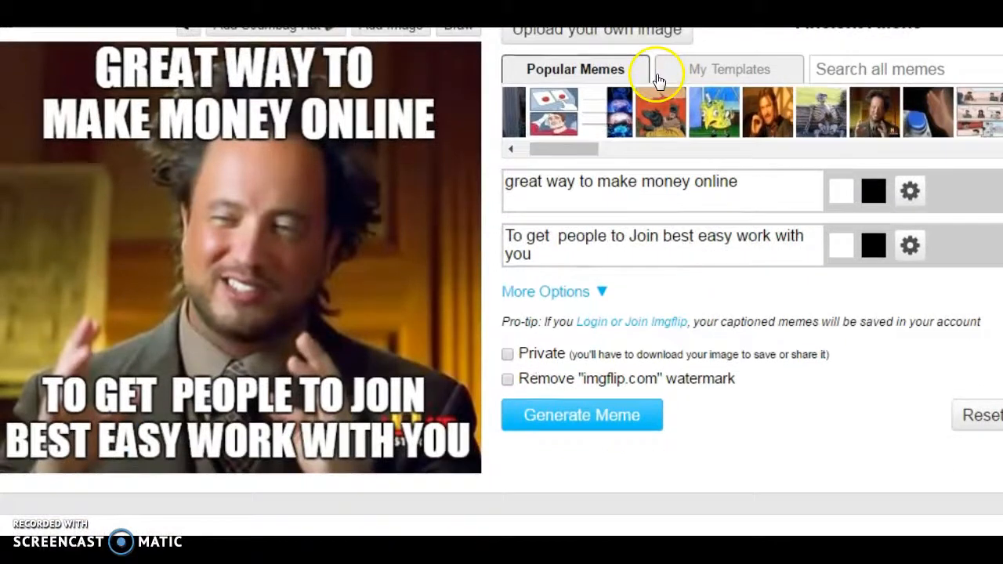
click(668, 119)
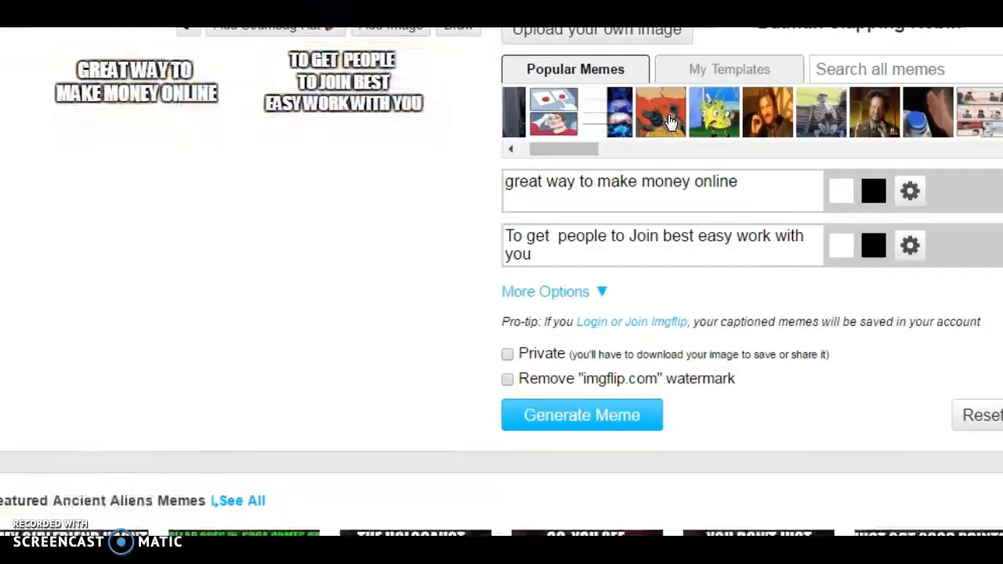
click(707, 113)
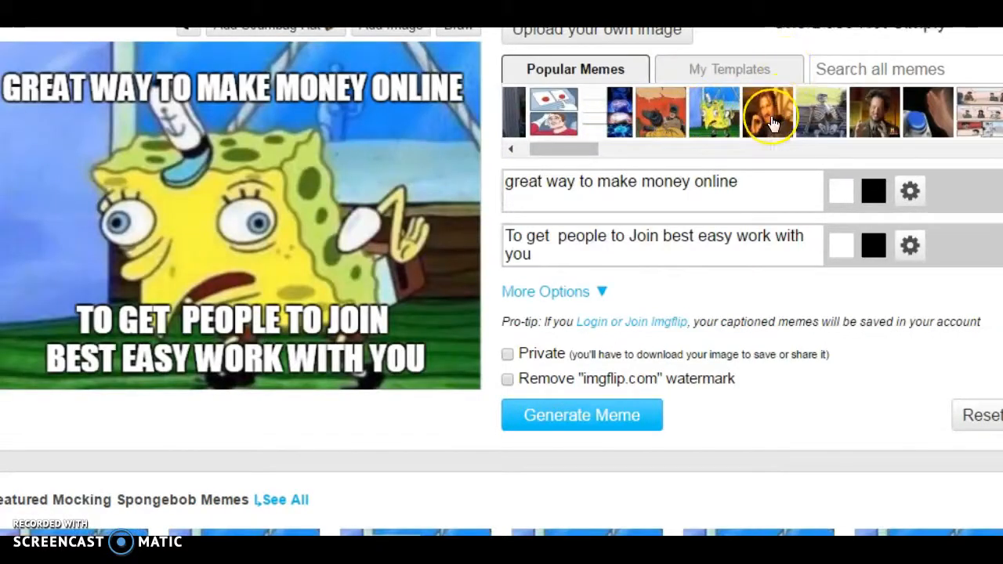
click(772, 121)
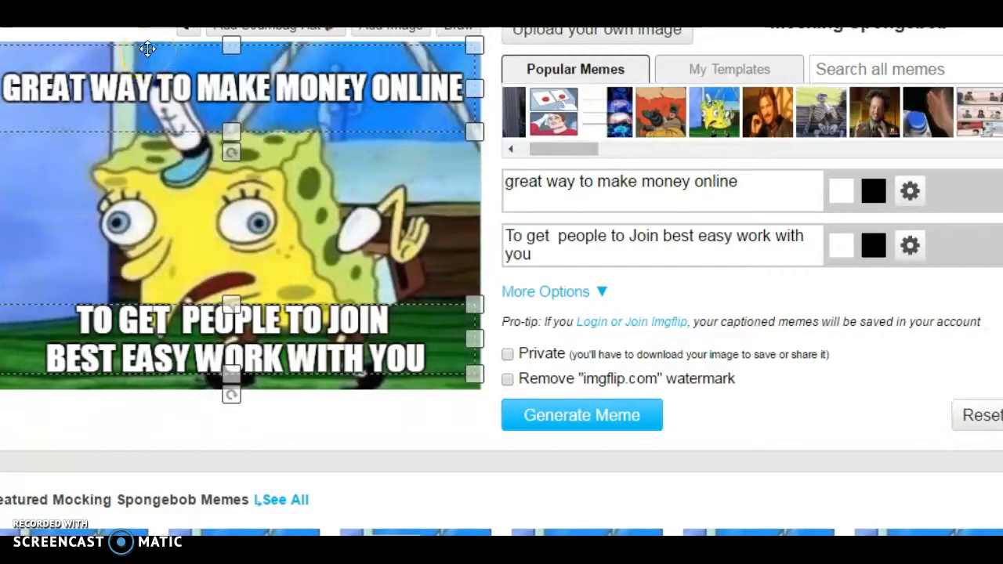
Step: Mark the captioned Mocking Spongebob image as a screenshot area and dismiss the capture without saving it
click(329, 109)
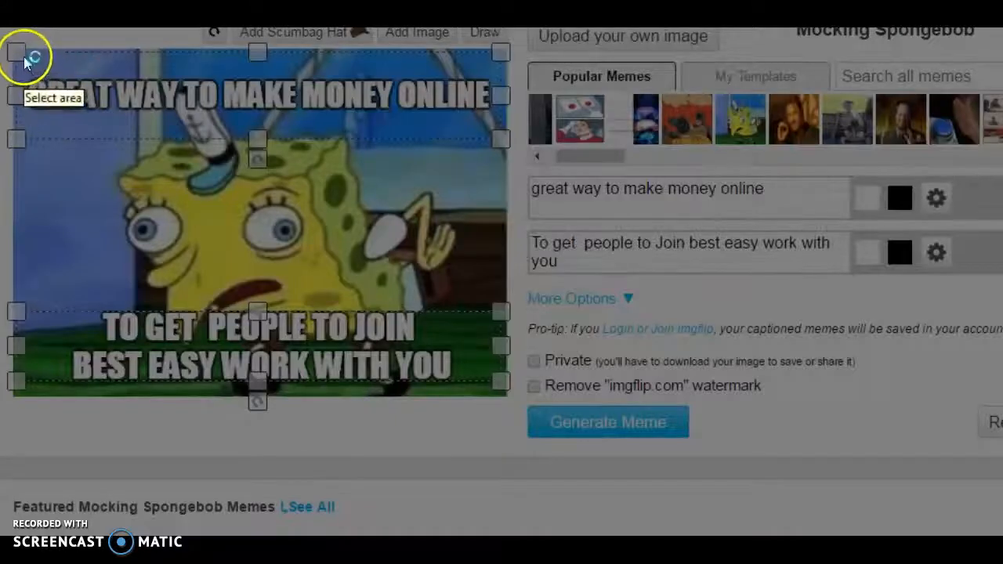
drag(24, 57, 489, 388)
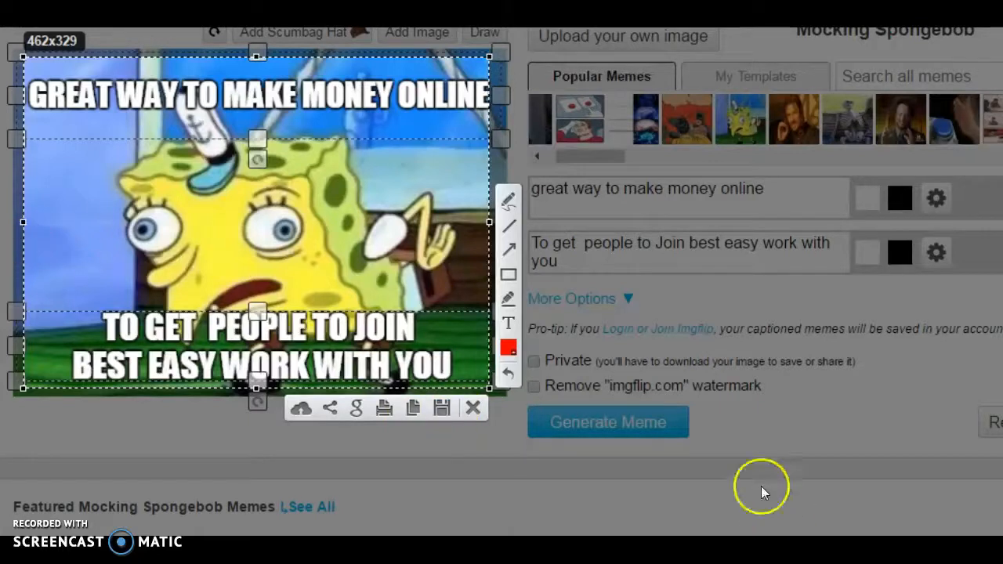
click(473, 407)
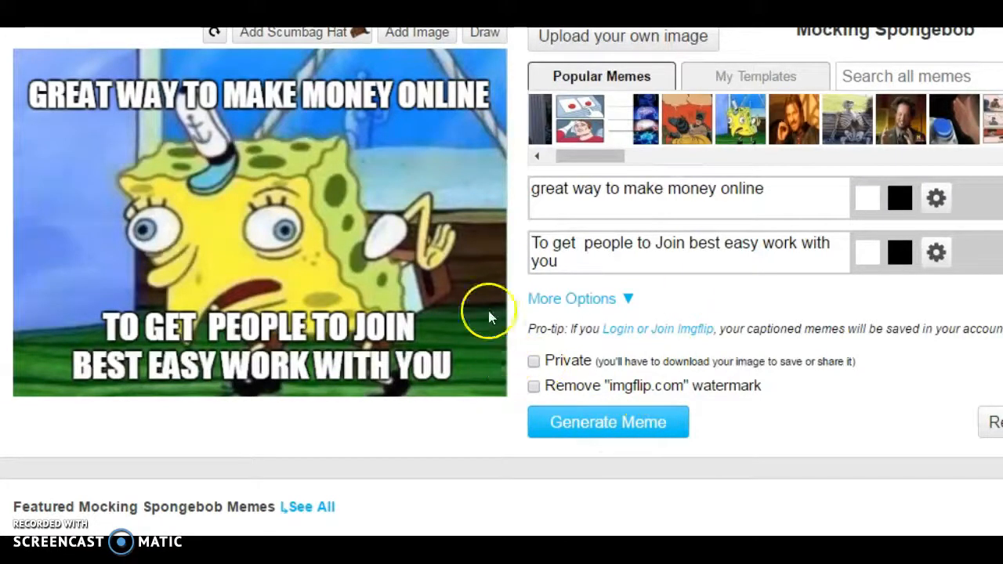
mouse_move(276, 297)
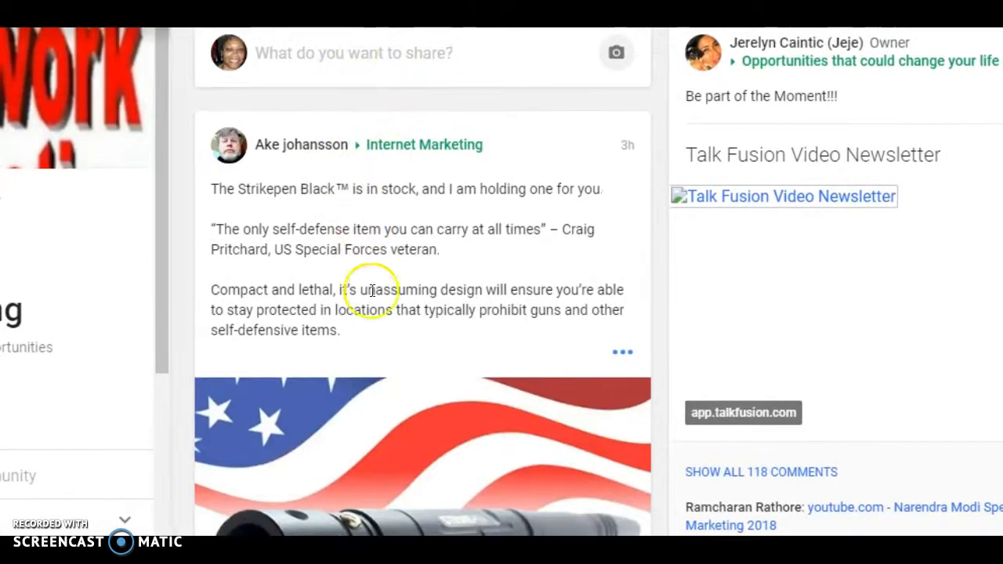
Step: Examine the promotional community posts in the Google+ feed, past the "Making Money Online" post to the PayPal payments image
scroll(376, 286, down, 4)
scroll(373, 303, down, 10)
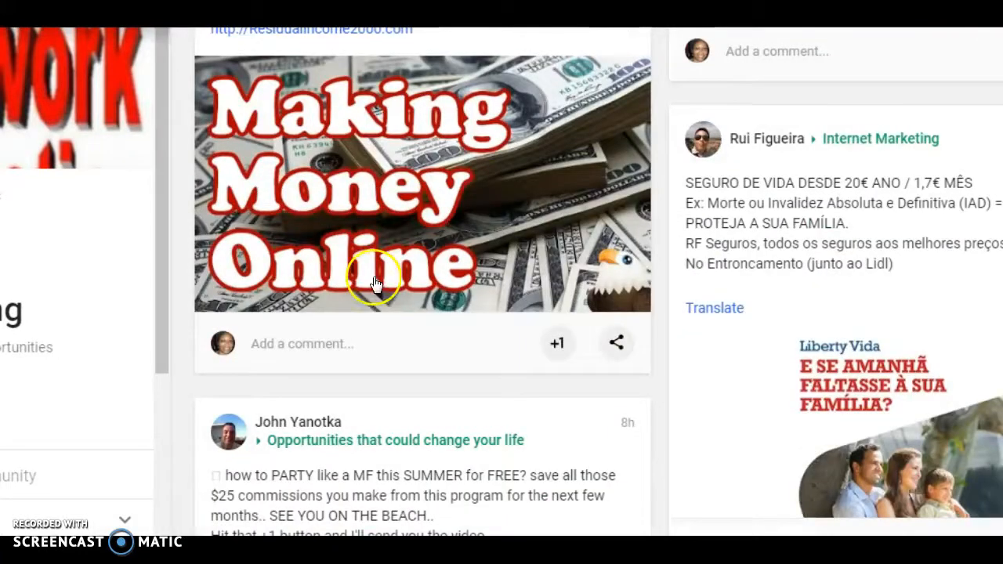
scroll(375, 278, down, 3)
scroll(374, 276, down, 15)
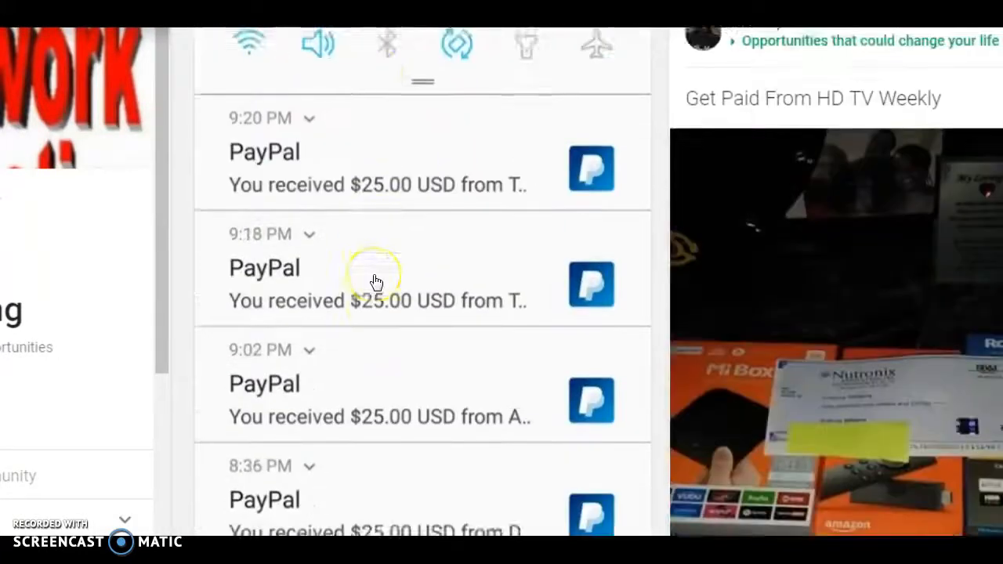
scroll(375, 278, down, 12)
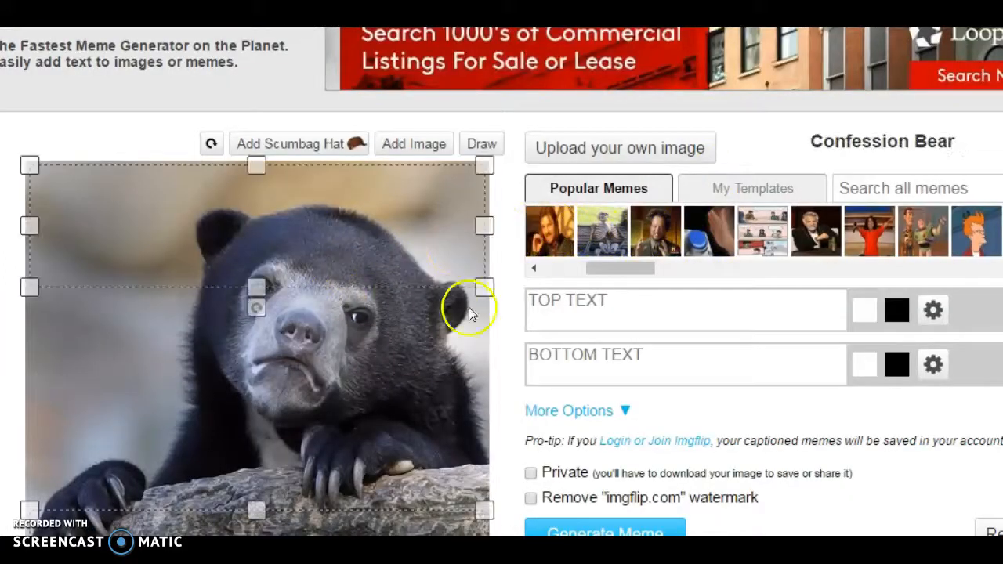
Step: In the Imgflip meme generator, caption the Confession Bear template with top text "make money online" and bottom text "join"
click(615, 303)
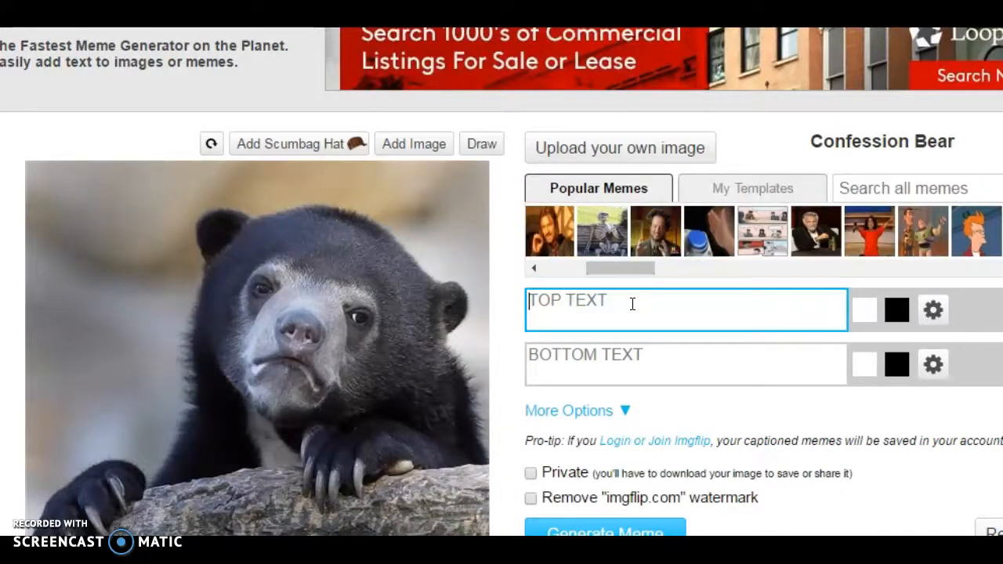
text(make mone)
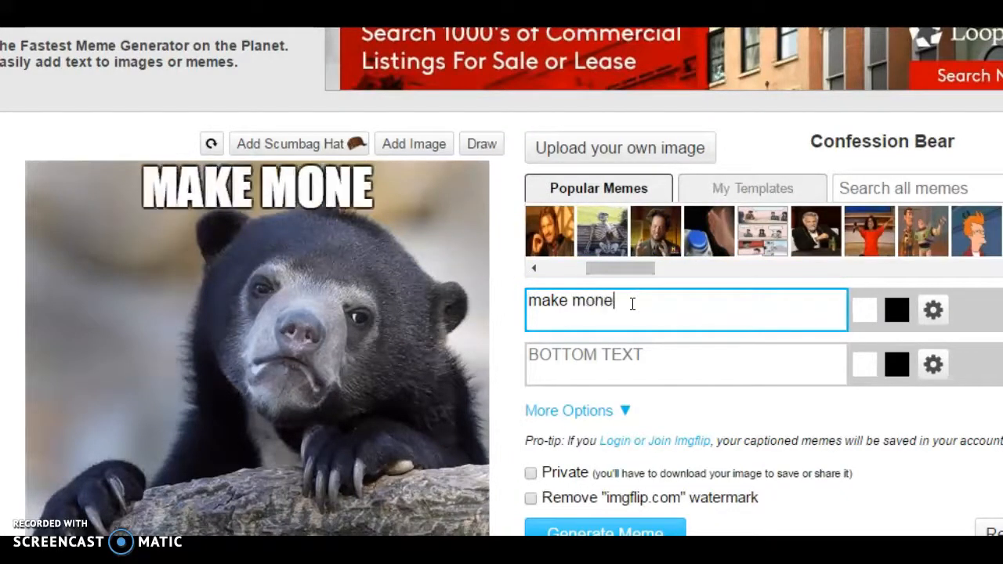
text(y online)
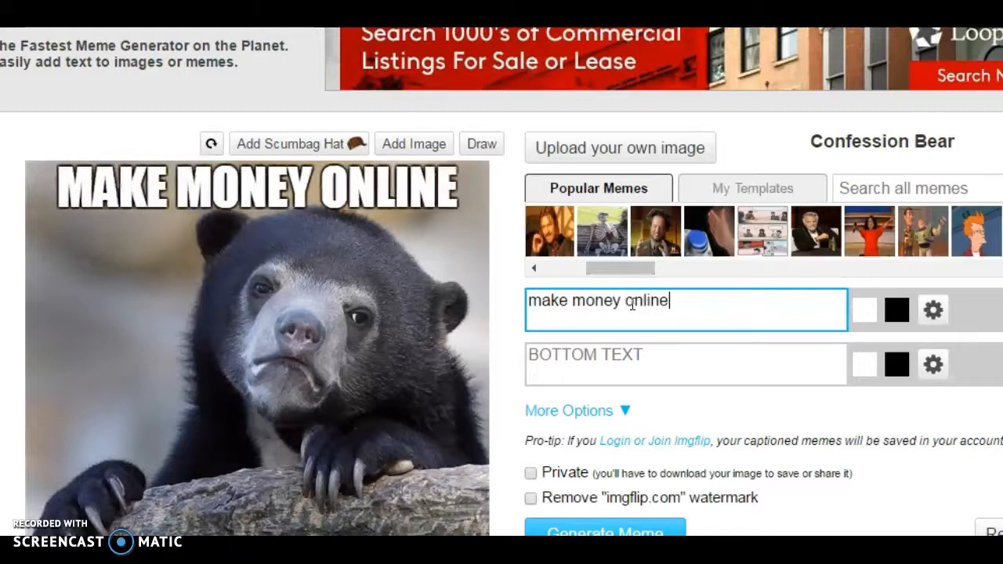
click(643, 353)
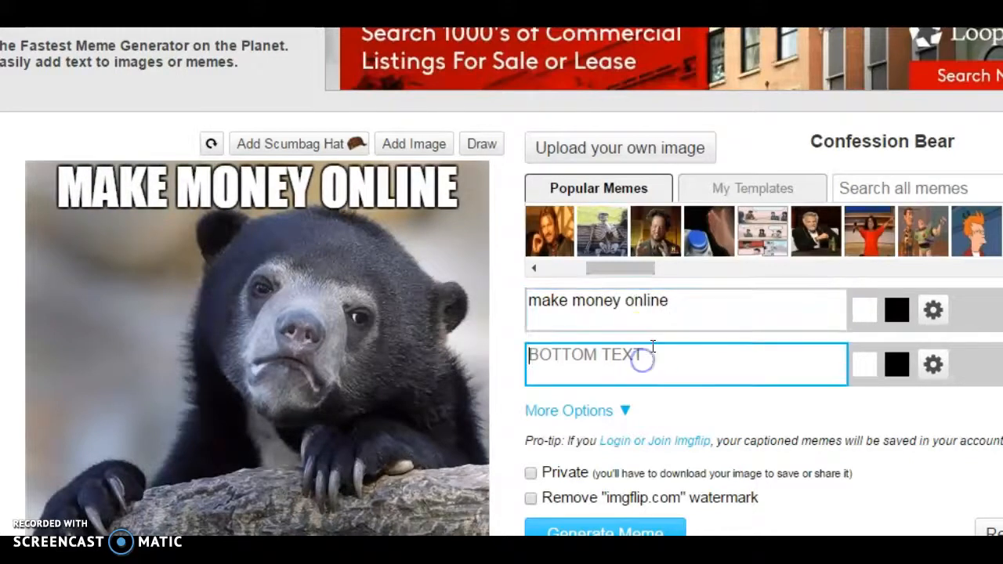
text(join)
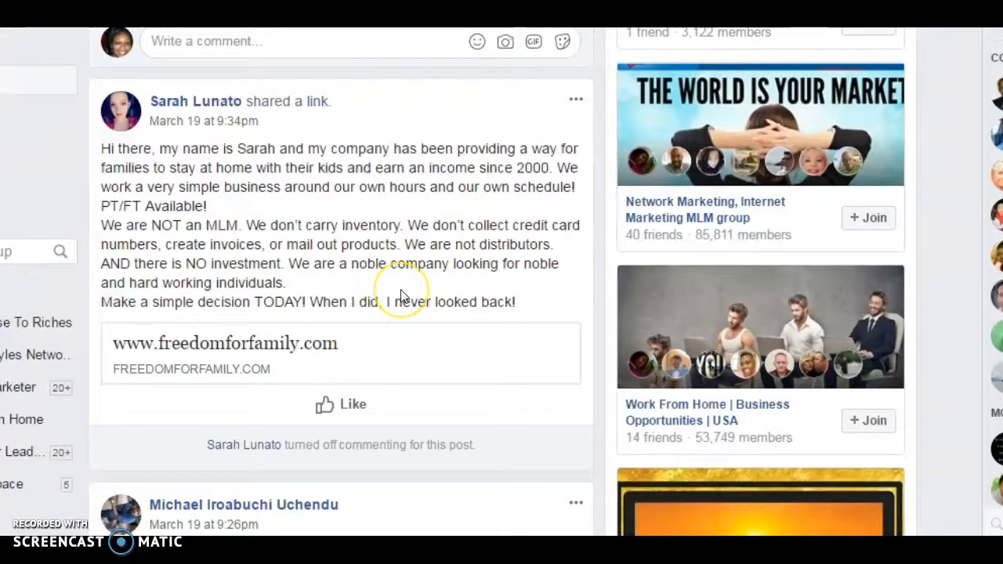
Step: Examine the Facebook group's posts from the freedomforfamily.com link down to the GetWorkInfo.com job ad, and return to the link post
scroll(400, 296, down, 9)
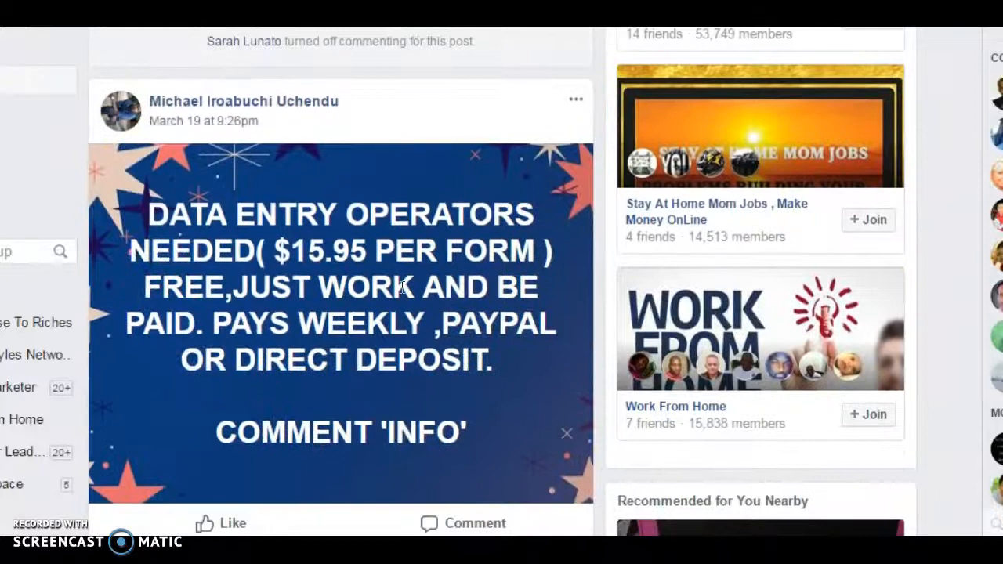
scroll(400, 294, down, 6)
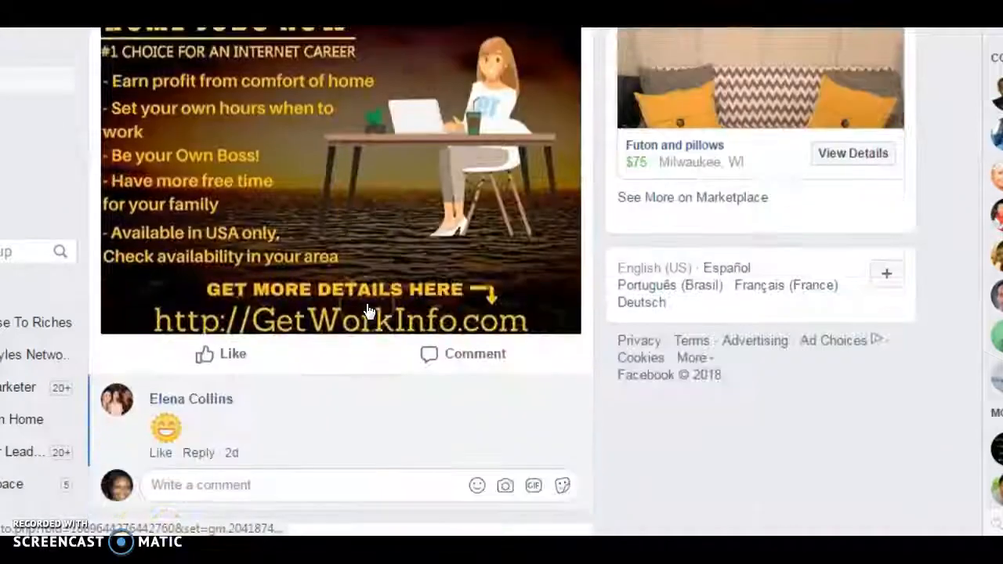
scroll(369, 312, up, 3)
scroll(369, 312, up, 12)
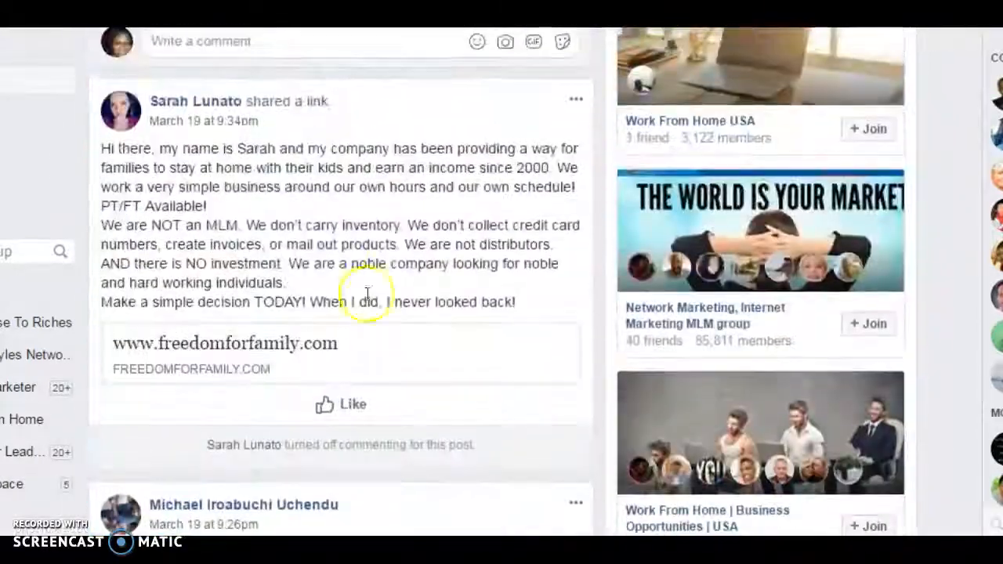